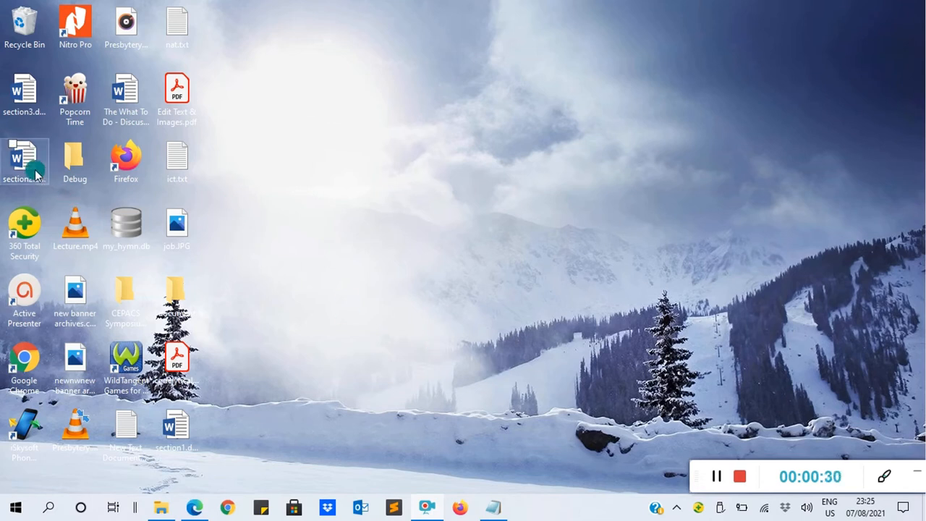
# Open section1.docx from the desktop, look through its content, and minimise the document.
pyautogui.doubleClick(176, 426)
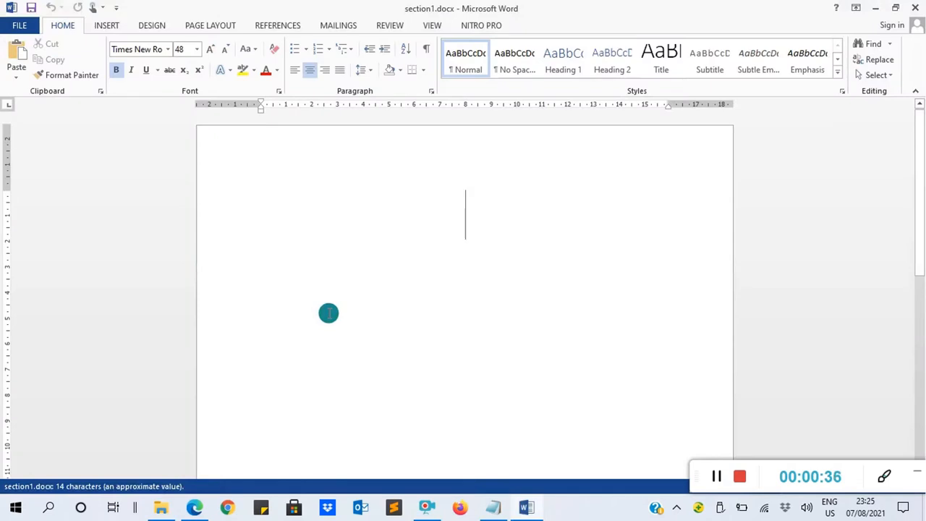
pyautogui.moveTo(921, 174); pyautogui.dragTo(920, 258)
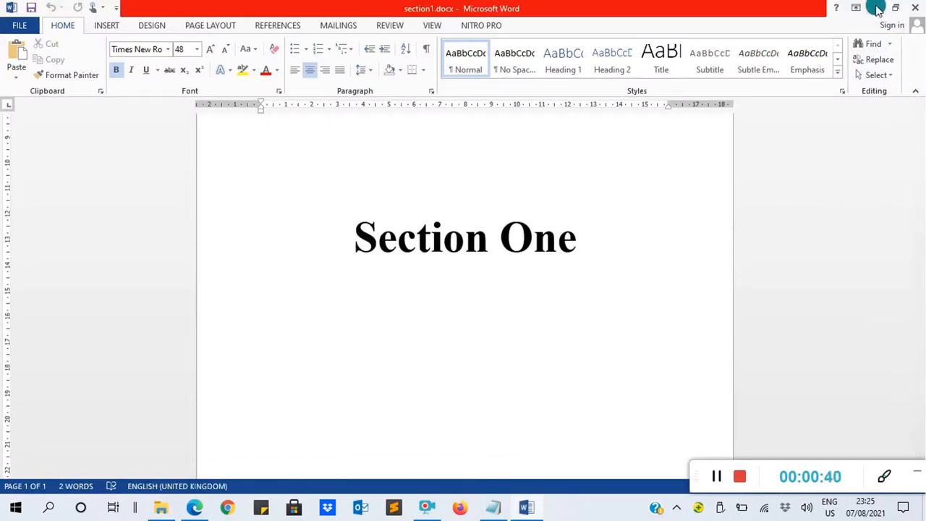
pyautogui.click(623, 94)
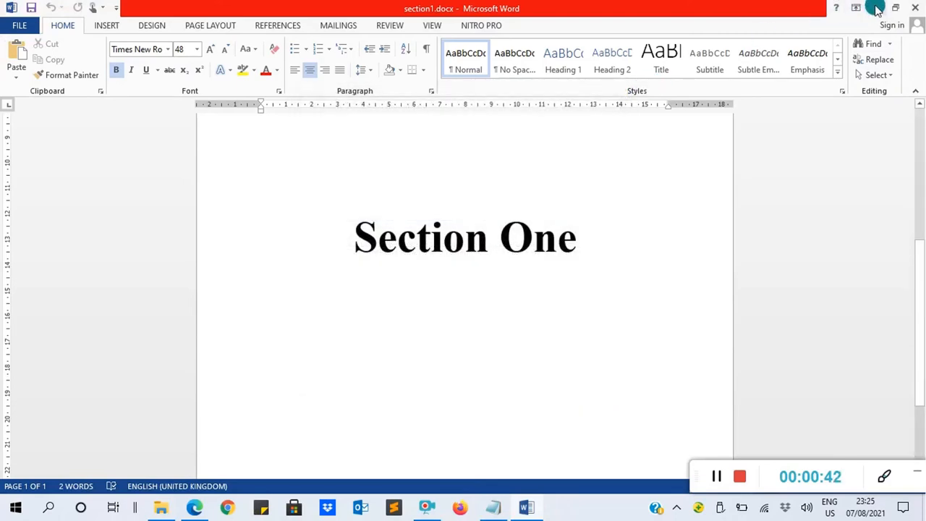
pyautogui.click(875, 8)
# Open section2.docx from the desktop to view its content, and minimise both open documents.
pyautogui.click(20, 161)
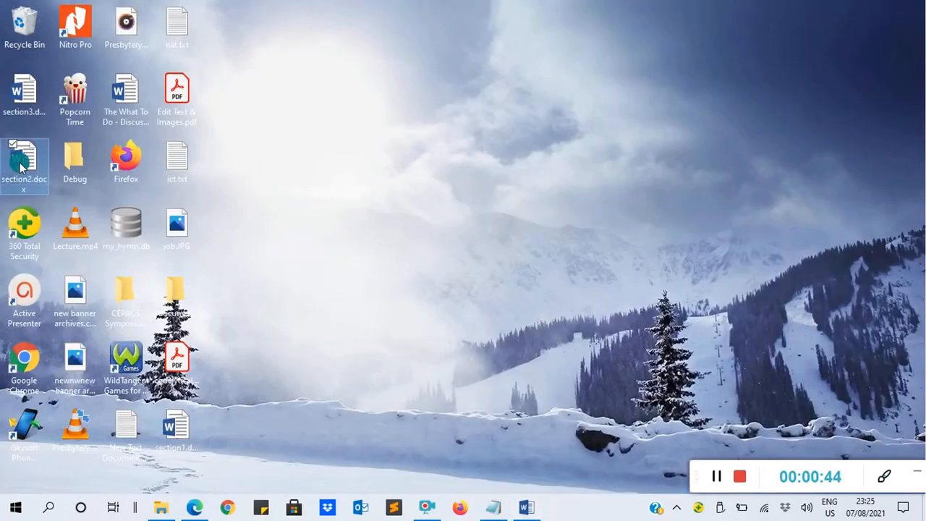
pyautogui.doubleClick(20, 160)
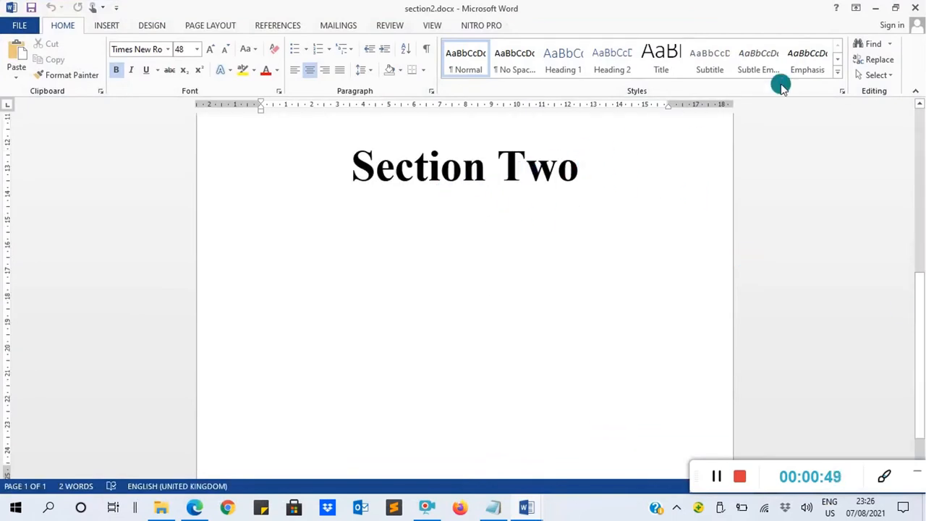
pyautogui.click(875, 8)
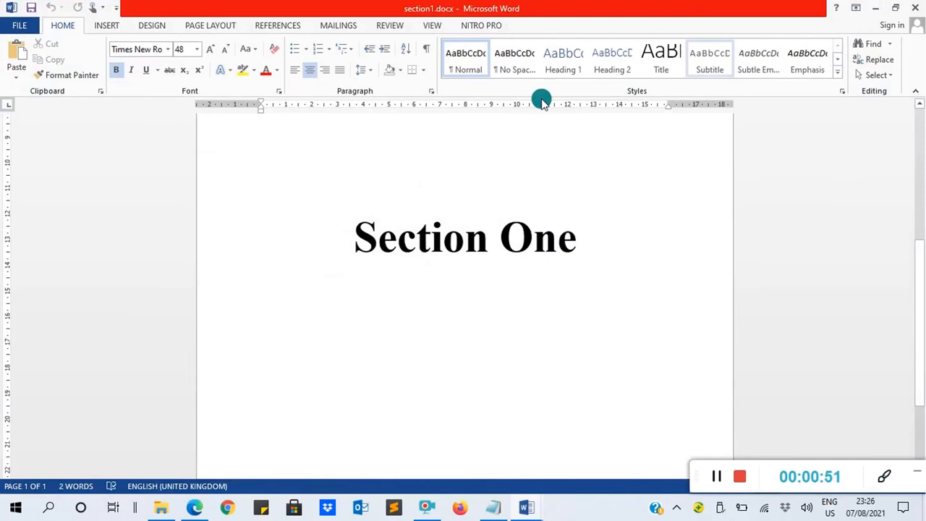
pyautogui.click(875, 8)
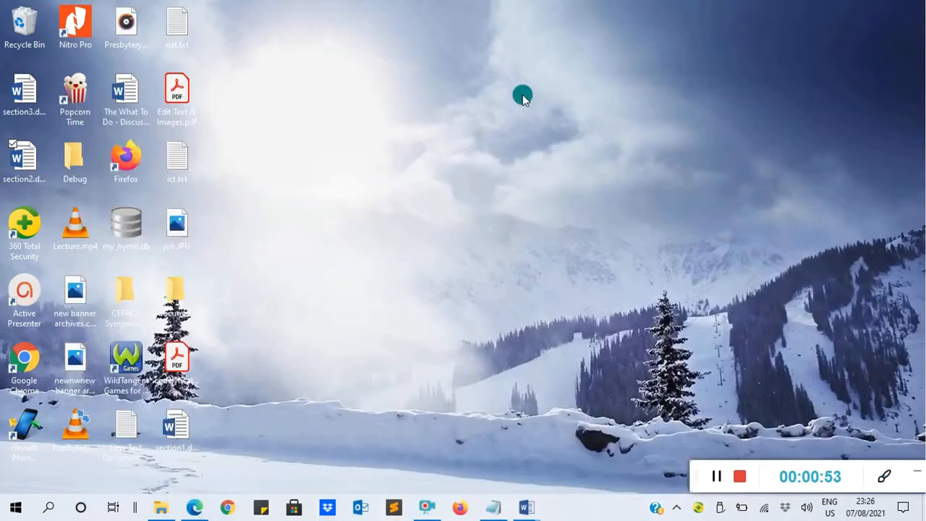
# Open section3.docx from the desktop to view its content, and close all open section documents.
pyautogui.doubleClick(24, 94)
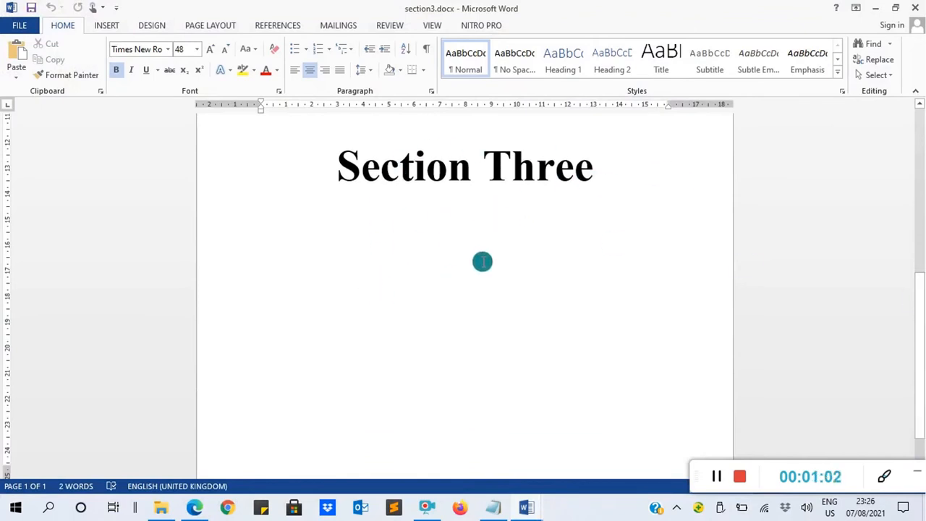
pyautogui.click(918, 7)
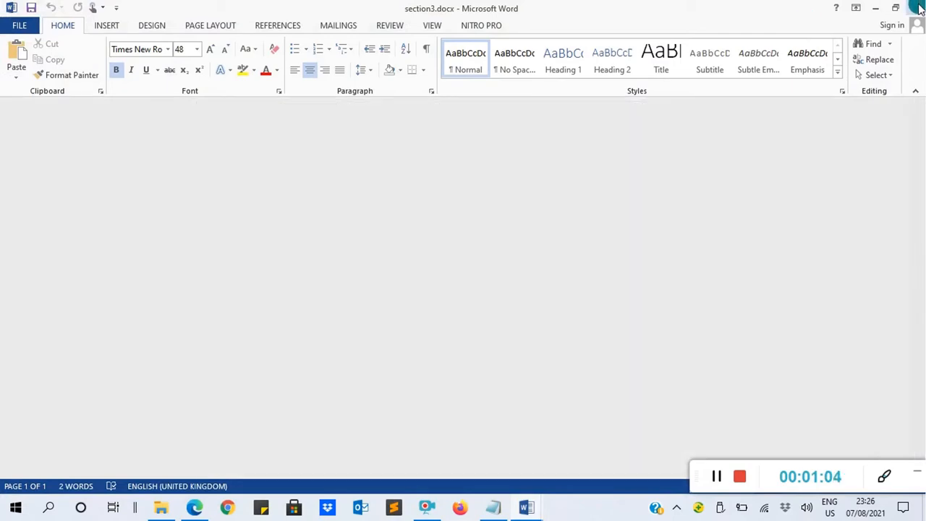
pyautogui.click(917, 7)
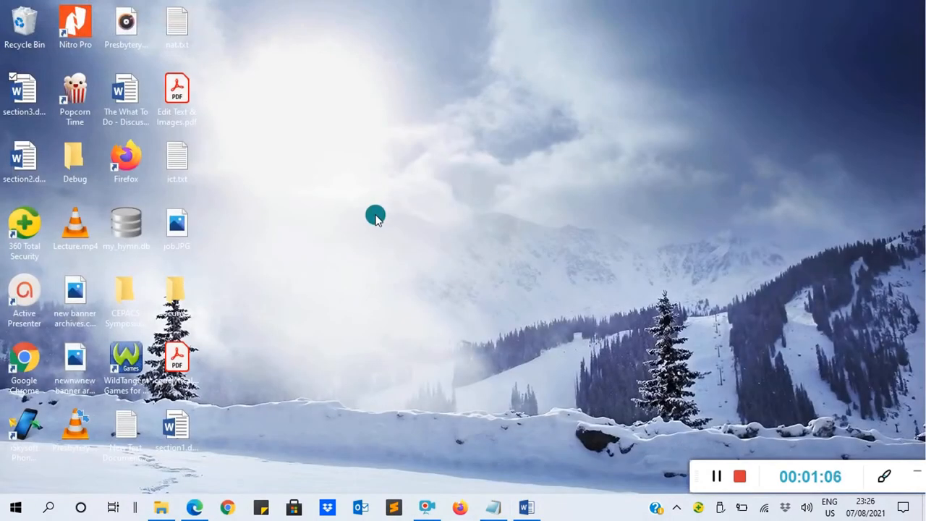
pyautogui.click(526, 507)
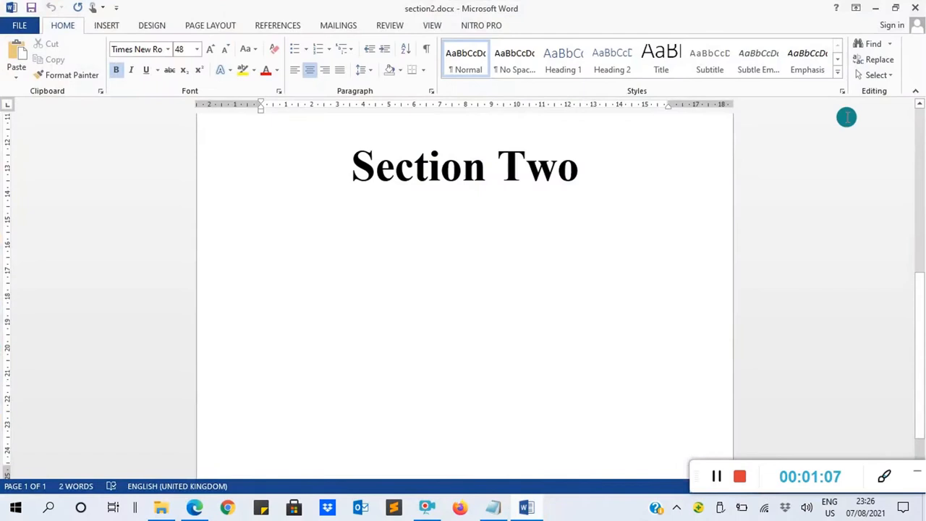
pyautogui.click(916, 7)
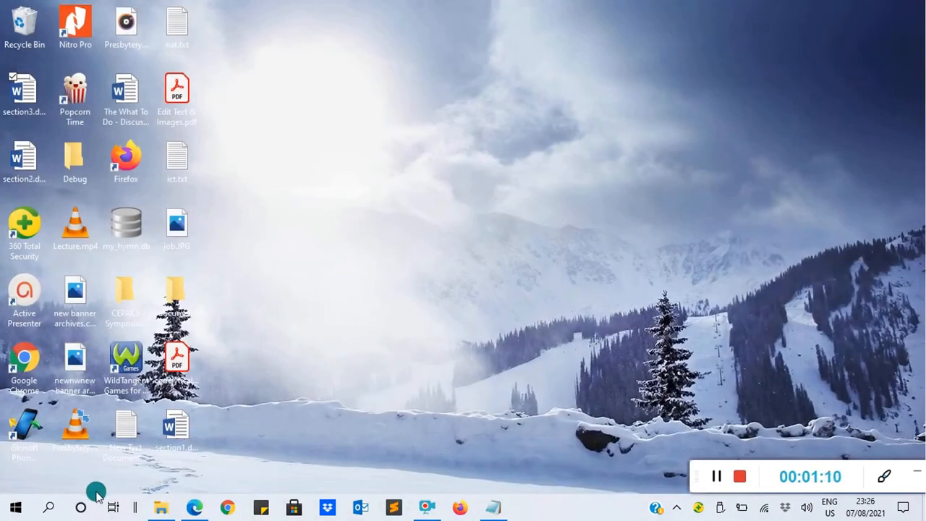
# Launch Word 2013, dismiss the activation wizard, and create a blank document.
pyautogui.click(46, 509)
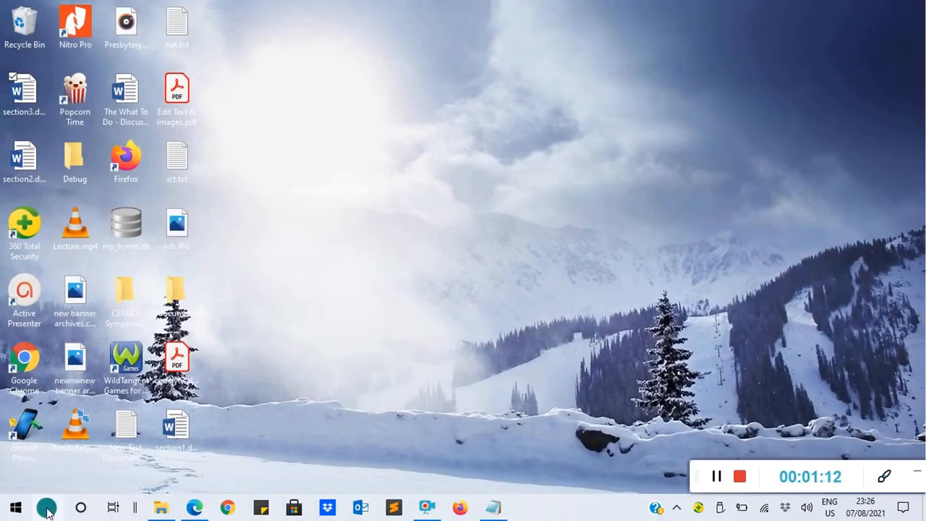
pyautogui.write('wor')
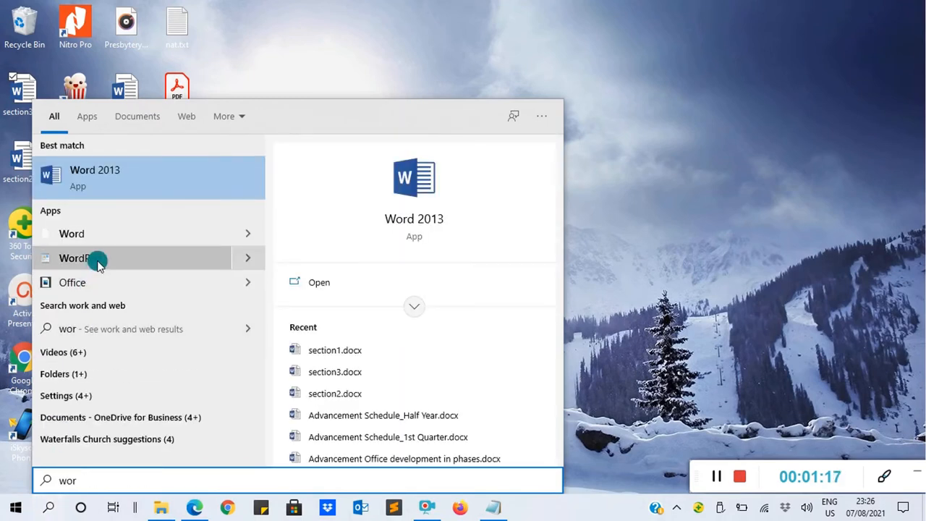
pyautogui.click(114, 178)
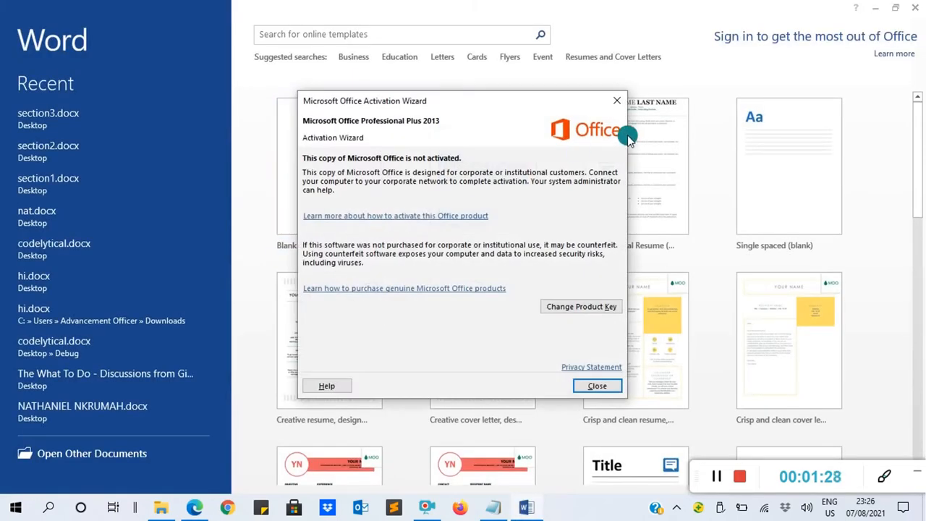
pyautogui.click(616, 103)
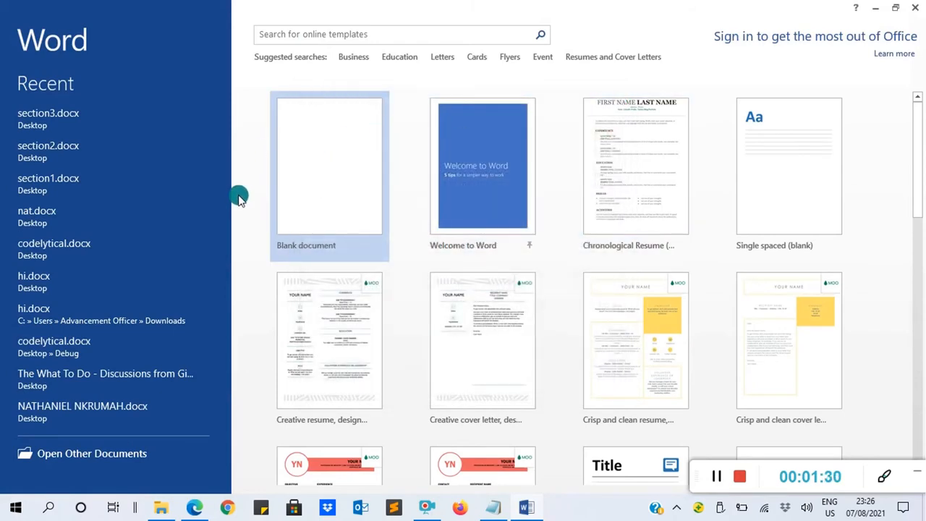
pyautogui.click(314, 178)
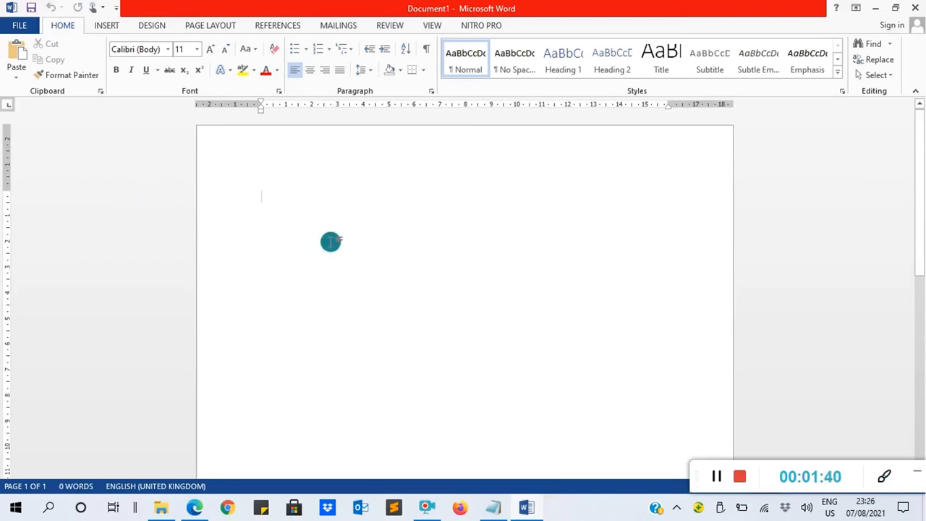
# Switch the blank document to Outline view and show the master document's subdocument controls.
pyautogui.click(429, 26)
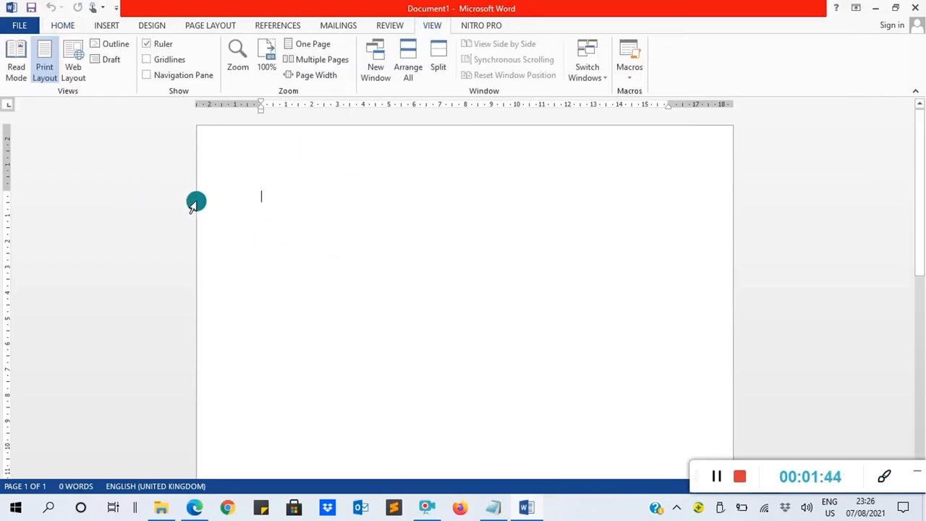
pyautogui.click(110, 46)
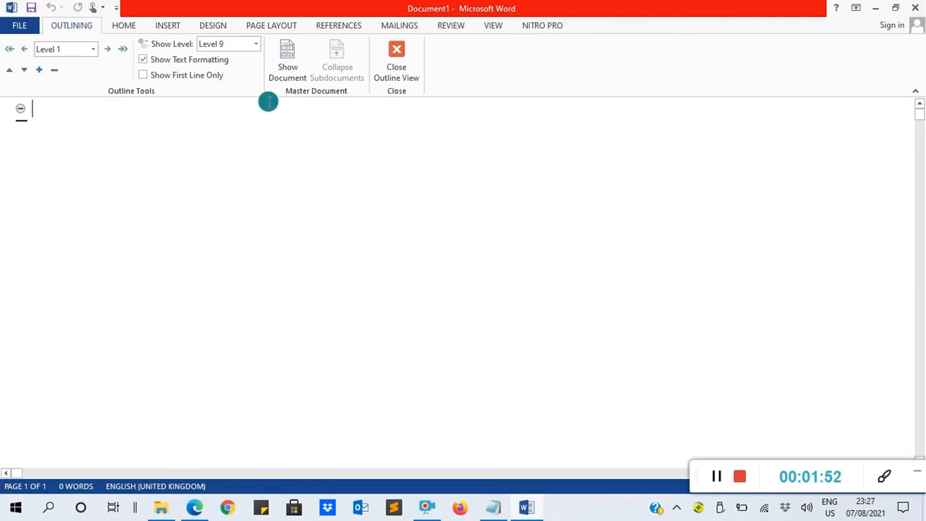
pyautogui.click(286, 59)
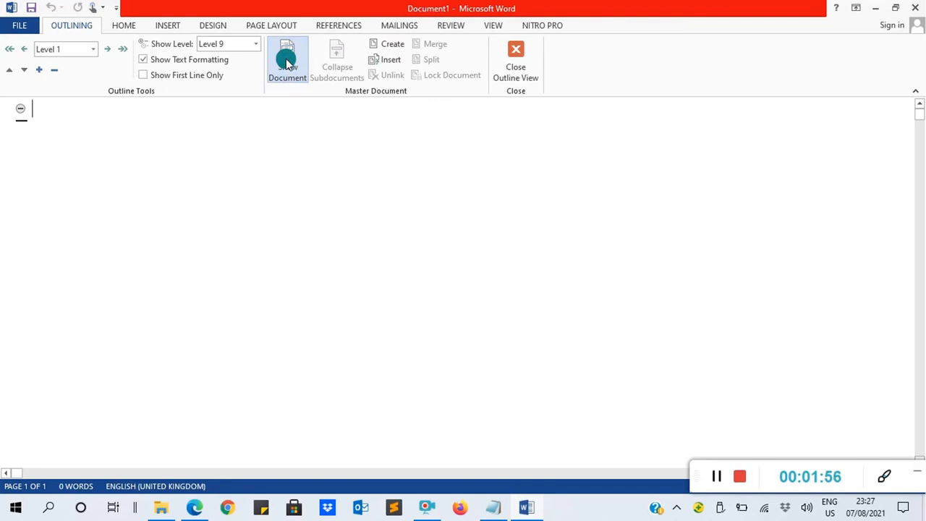
# Insert section1.docx from the Desktop folder into the blank document as a subdocument.
pyautogui.click(388, 63)
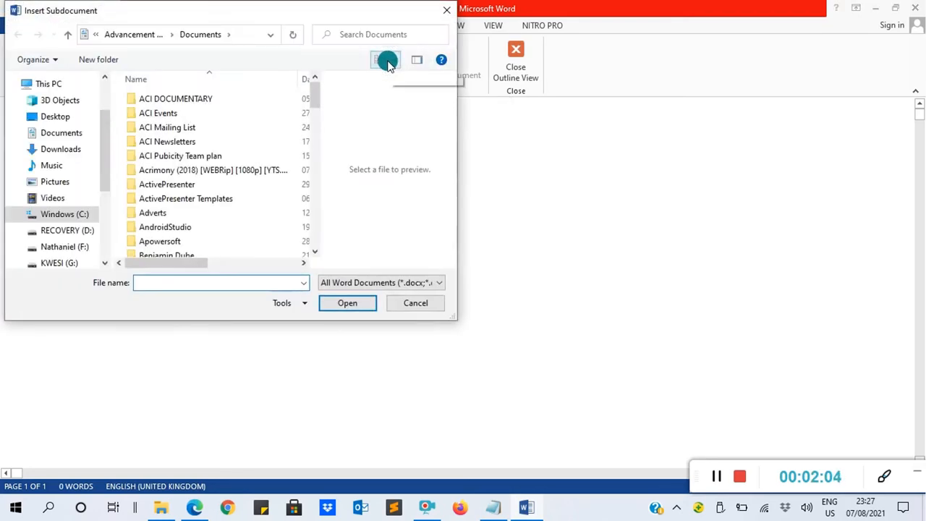
pyautogui.click(63, 120)
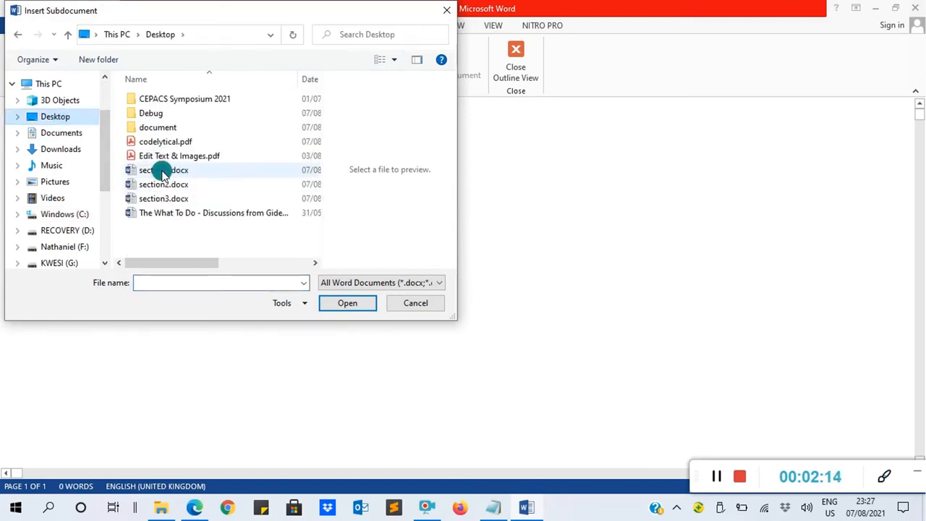
pyautogui.click(154, 173)
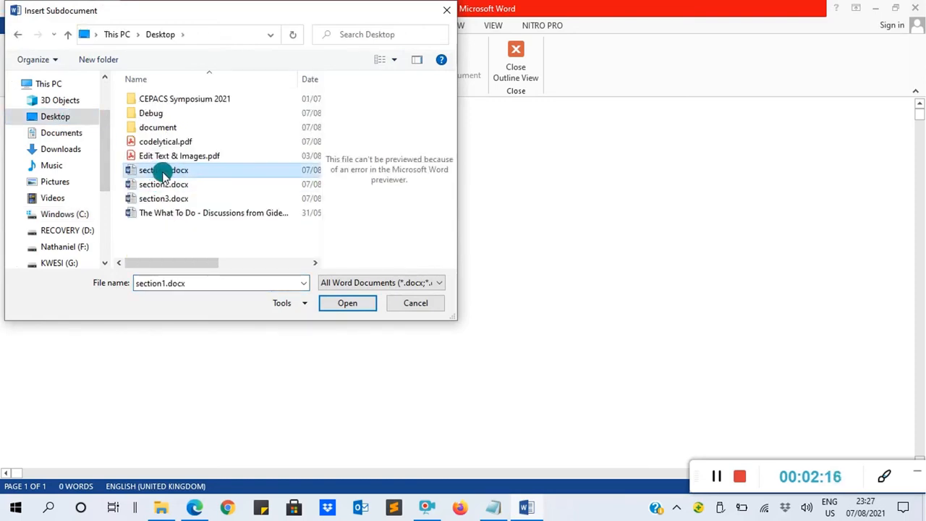
pyautogui.click(344, 302)
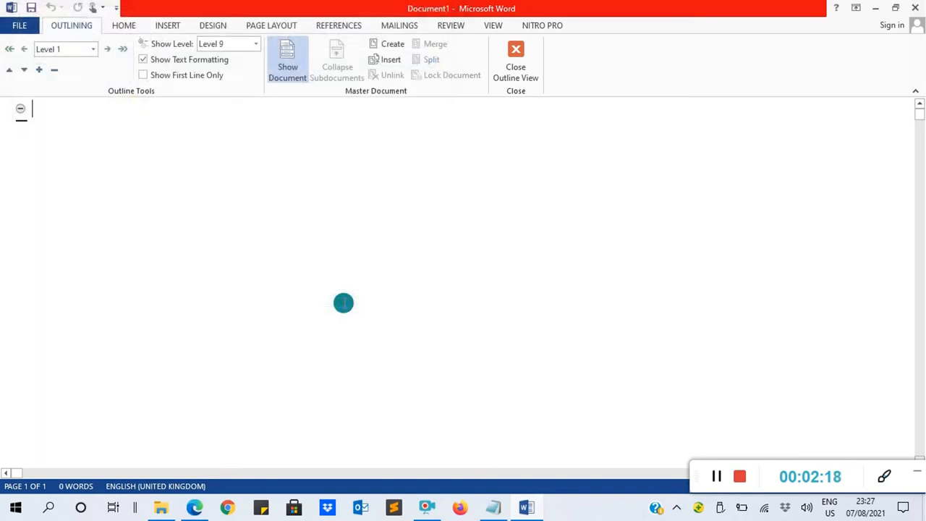
# Insert section2.docx and section3.docx from the Desktop folder as subdocuments below the first section.
pyautogui.click(388, 60)
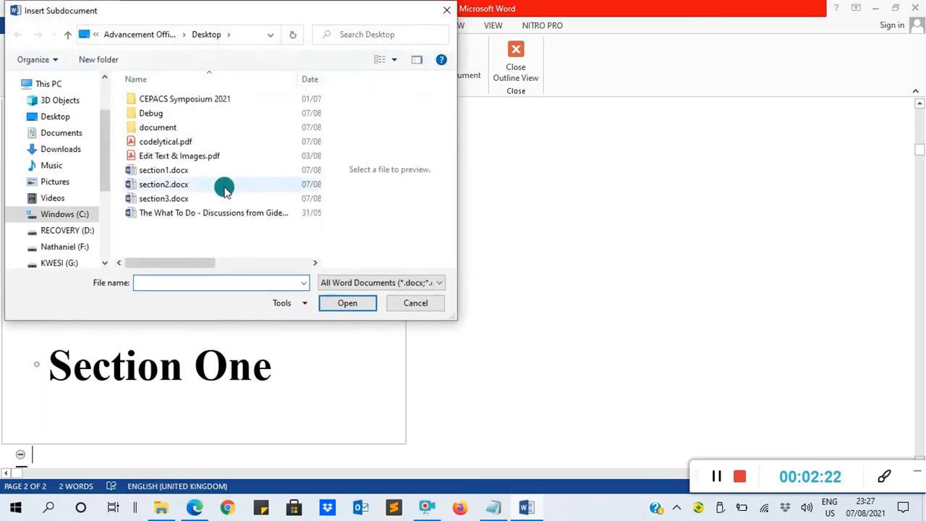
pyautogui.doubleClick(163, 185)
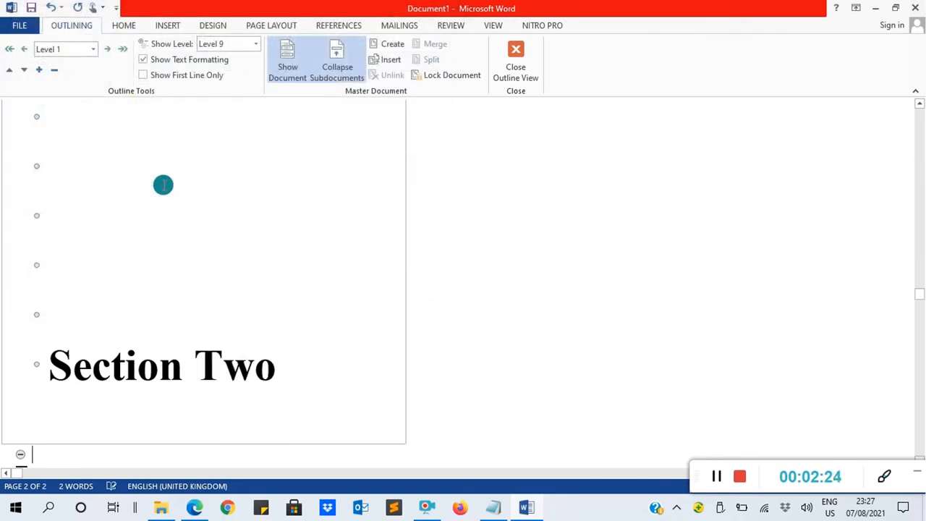
pyautogui.click(383, 64)
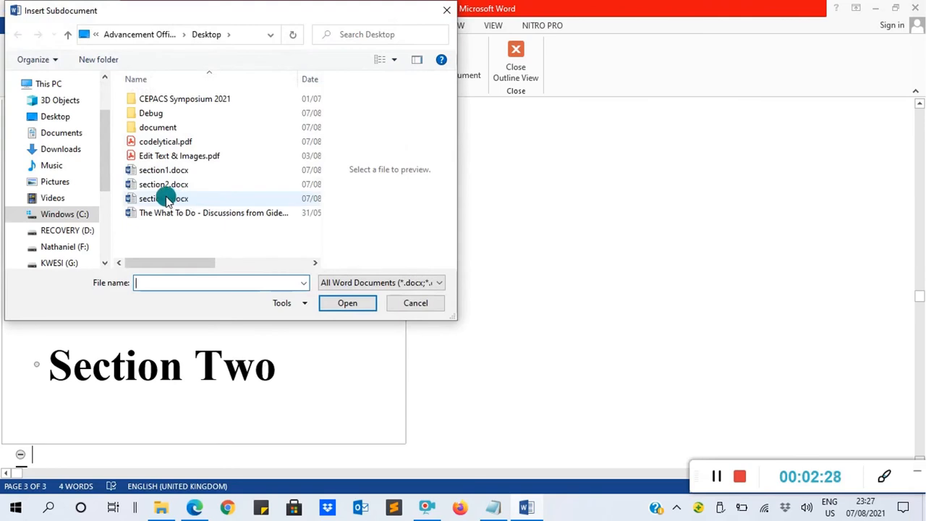
pyautogui.doubleClick(164, 199)
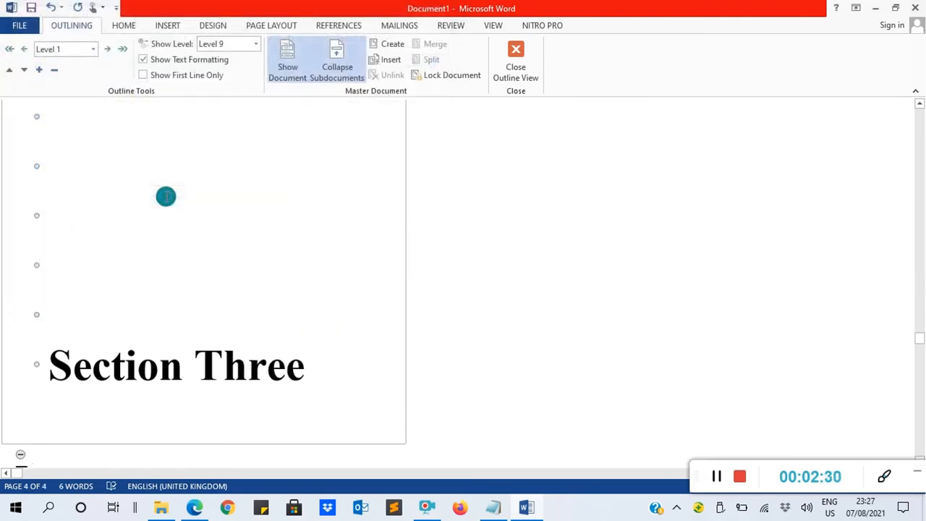
# Review the combined document in Print Layout view and close it without saving.
pyautogui.click(492, 27)
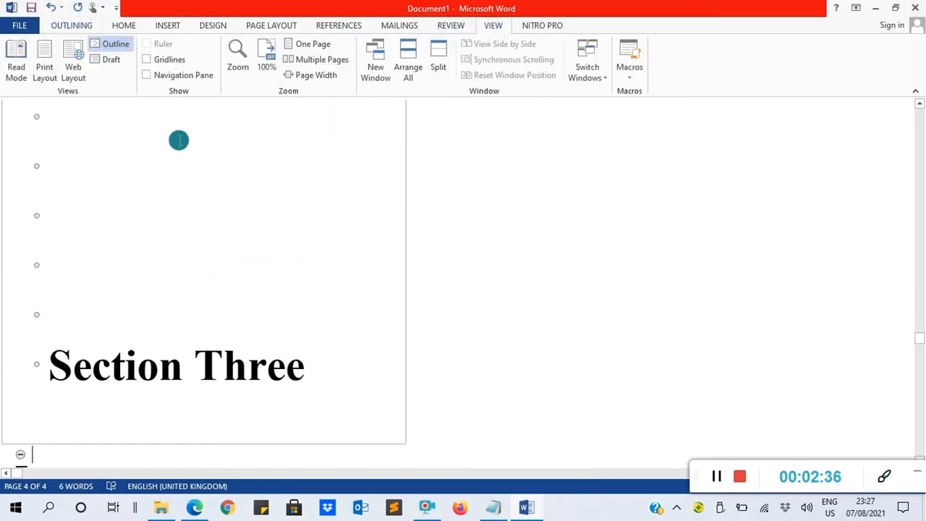
pyautogui.click(44, 65)
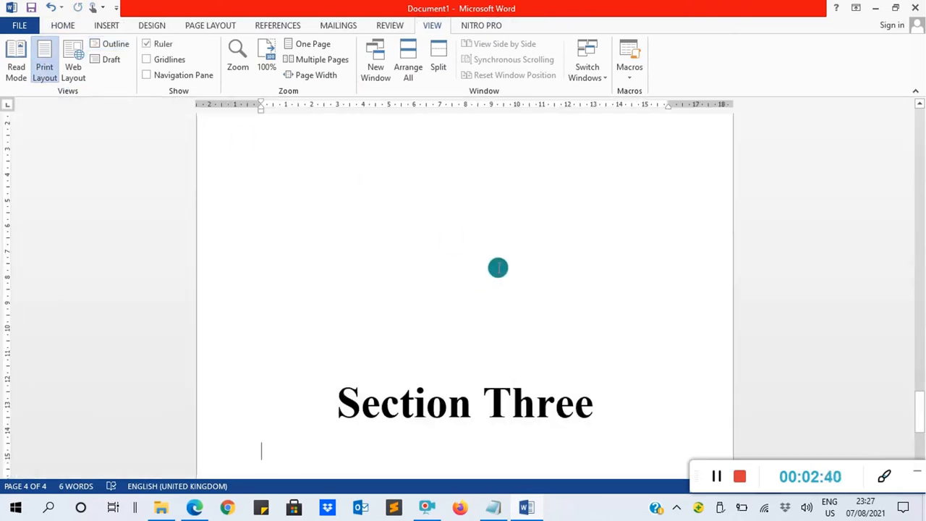
pyautogui.moveTo(915, 406)
pyautogui.mouseDown()
pyautogui.moveTo(917, 103)
pyautogui.moveTo(922, 418)
pyautogui.mouseUp()
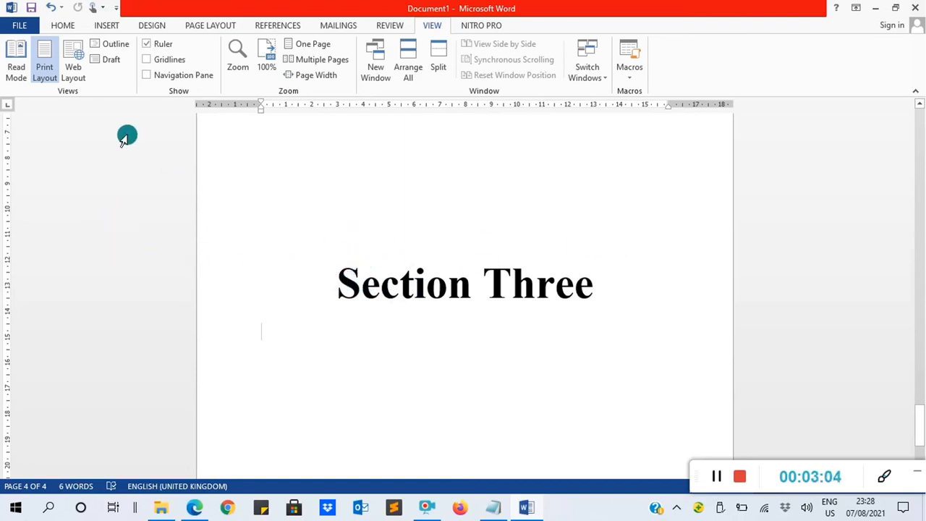
pyautogui.click(915, 8)
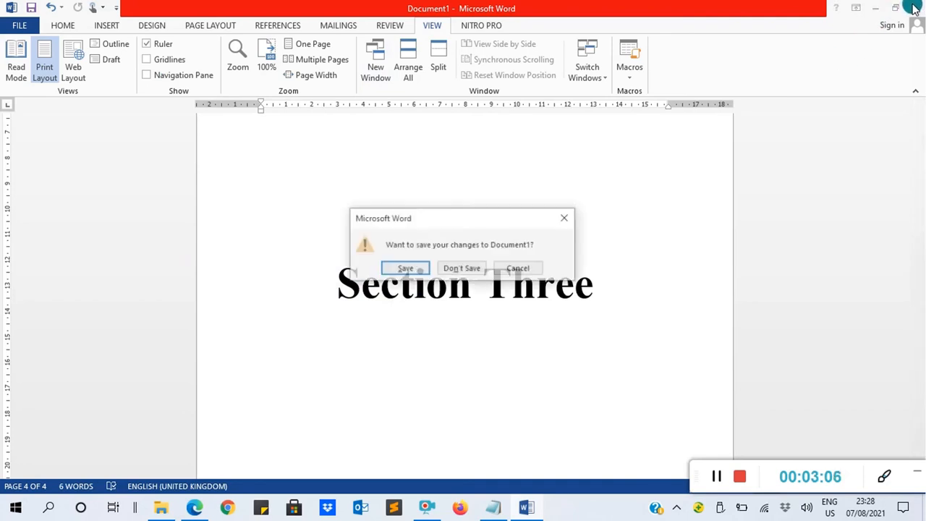
pyautogui.click(463, 267)
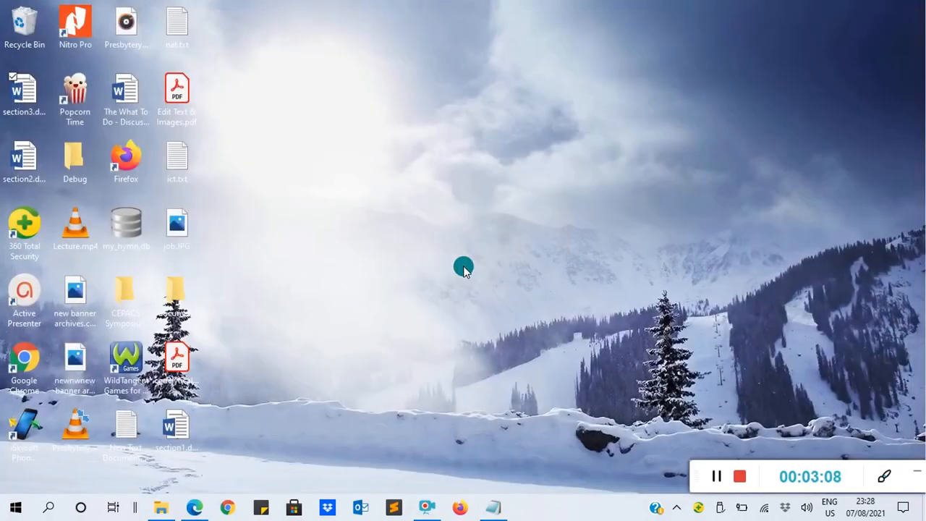
# Launch Word 2013, dismiss the activation wizard and create a blank document.
pyautogui.click(50, 510)
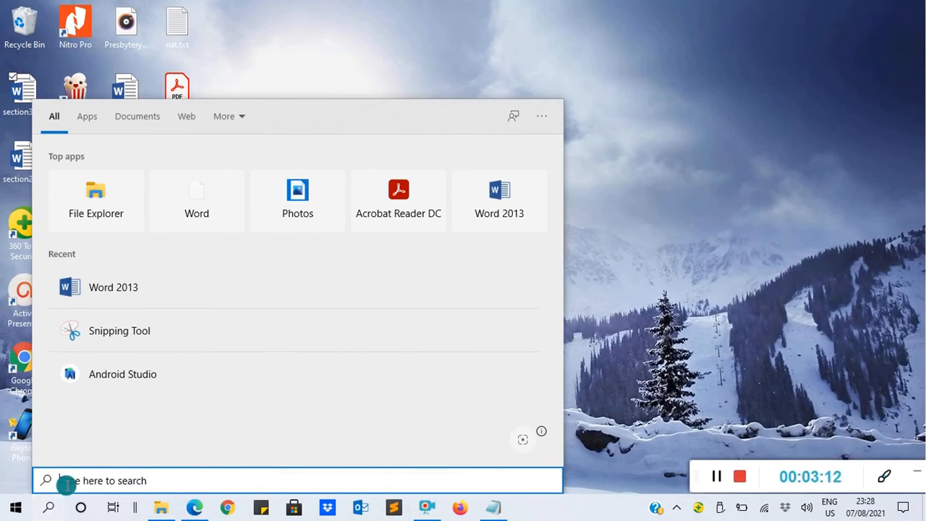
pyautogui.write('word')
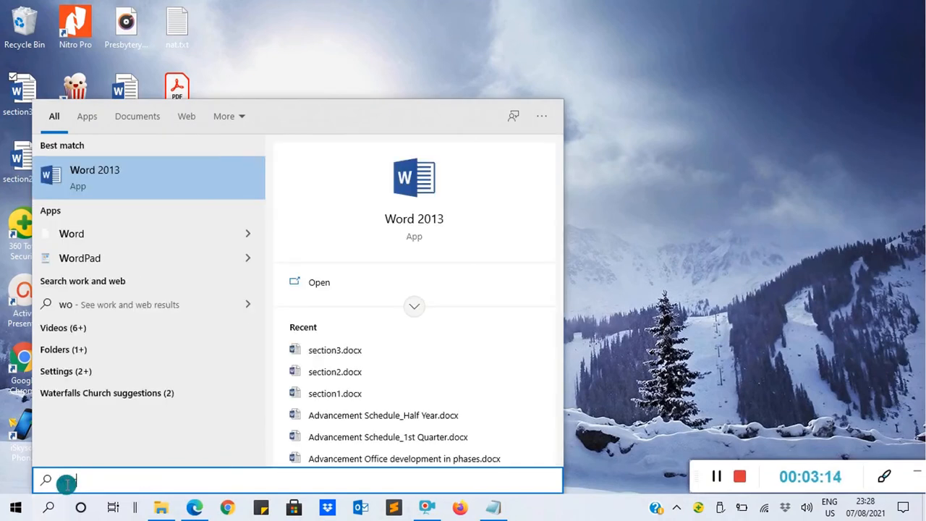
pyautogui.click(105, 180)
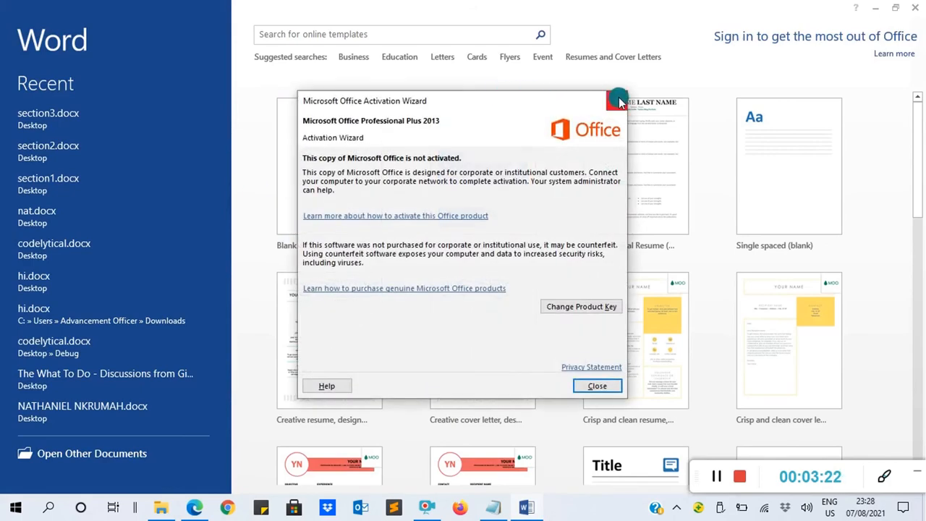
pyautogui.click(614, 98)
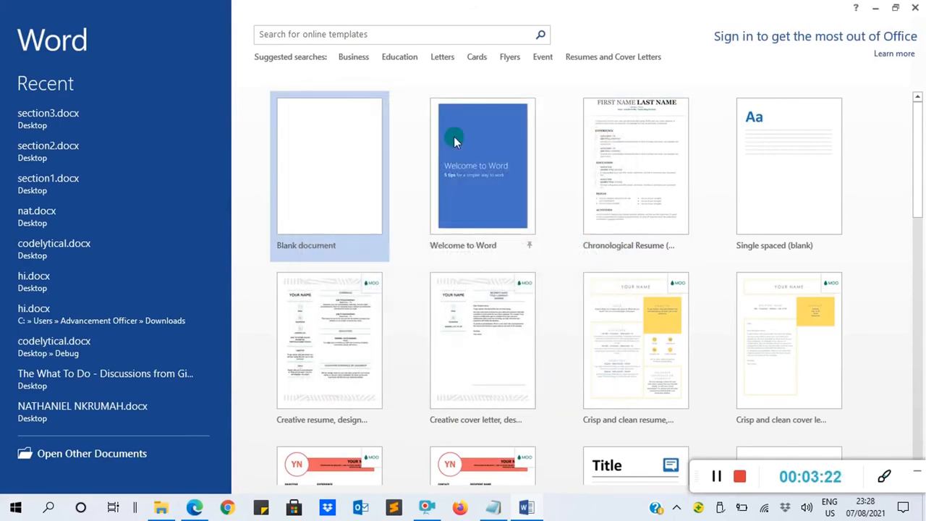
pyautogui.click(308, 171)
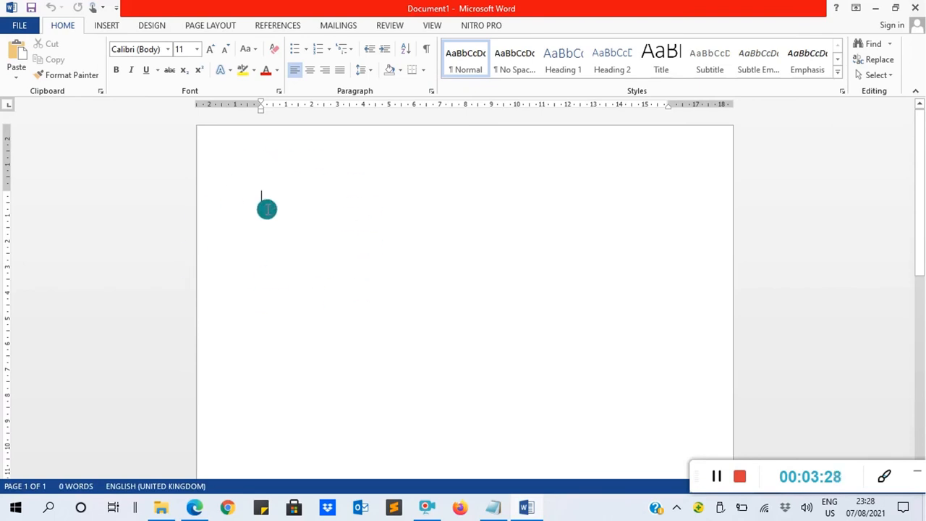
# Insert the text of section1.docx, section2.docx and section3.docx from the Desktop folder together into the blank document.
pyautogui.click(105, 27)
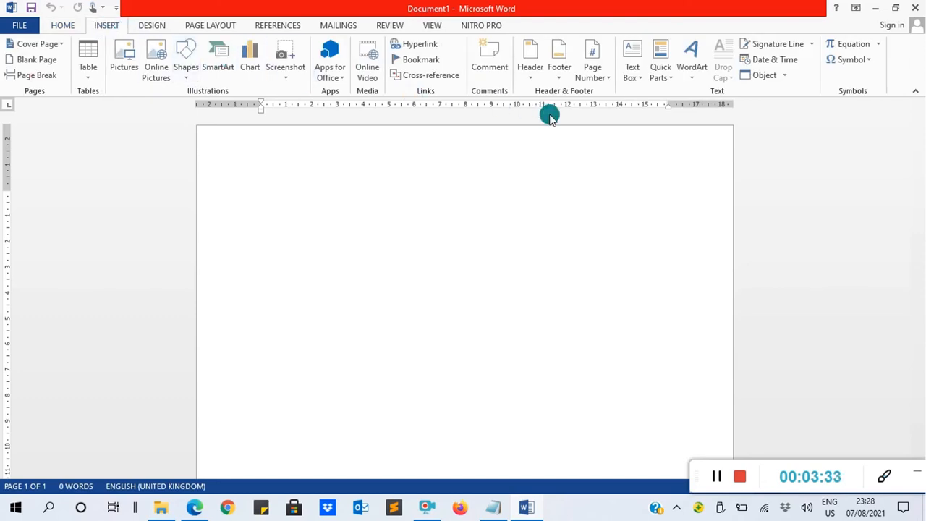
pyautogui.click(787, 78)
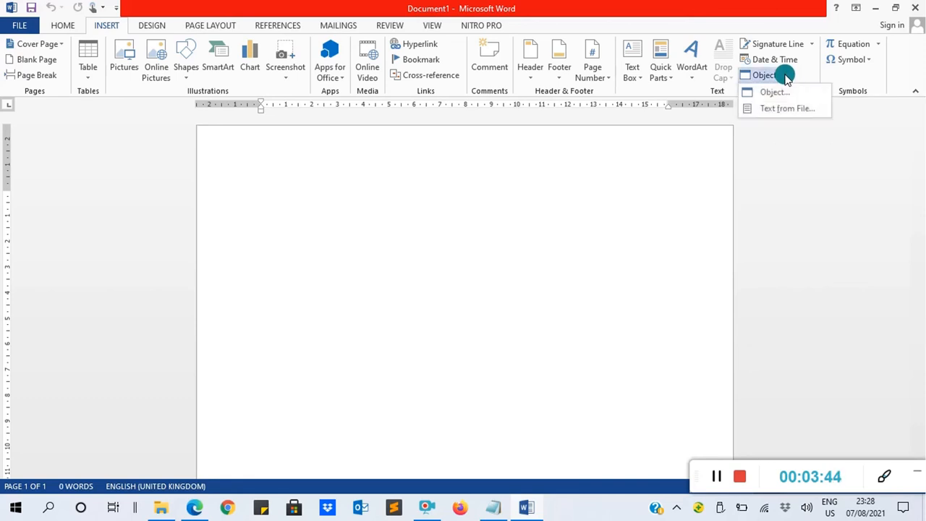
pyautogui.click(796, 110)
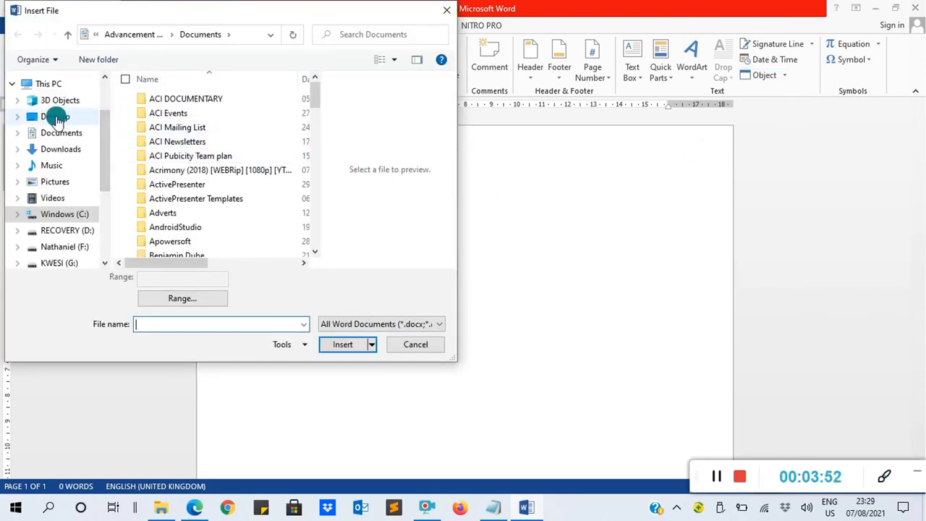
pyautogui.click(56, 117)
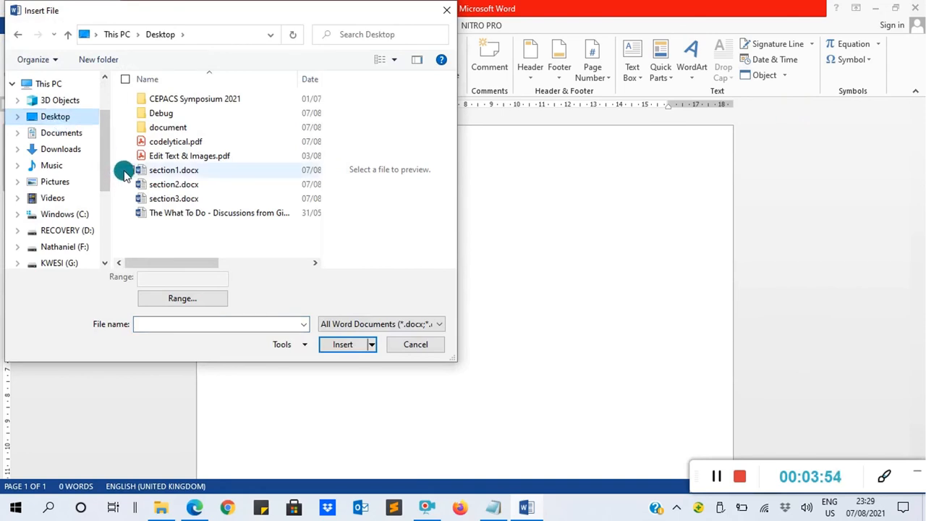
pyautogui.moveTo(120, 169); pyautogui.dragTo(212, 202)
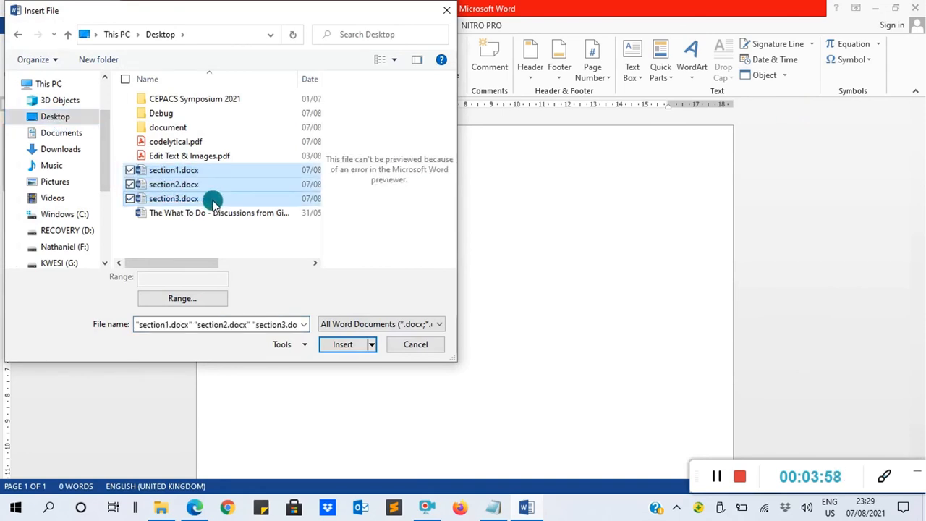
pyautogui.click(200, 229)
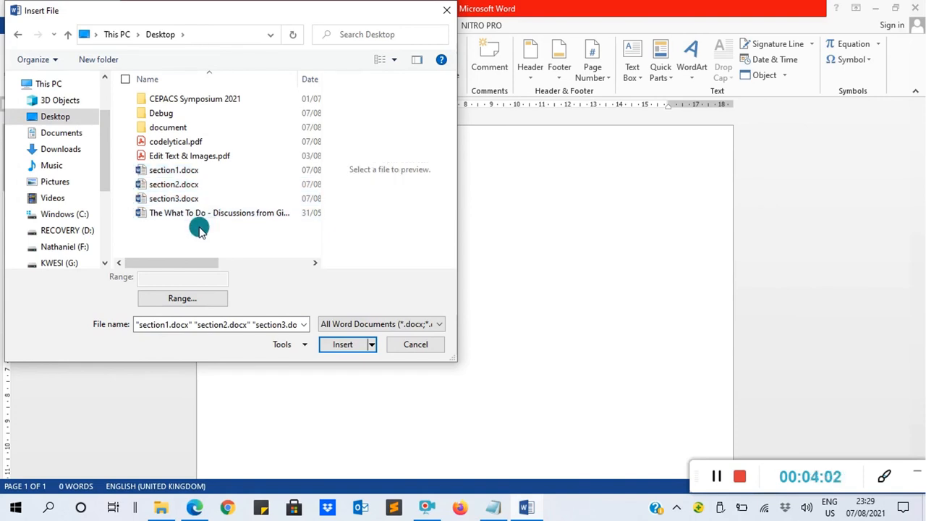
pyautogui.click(170, 170)
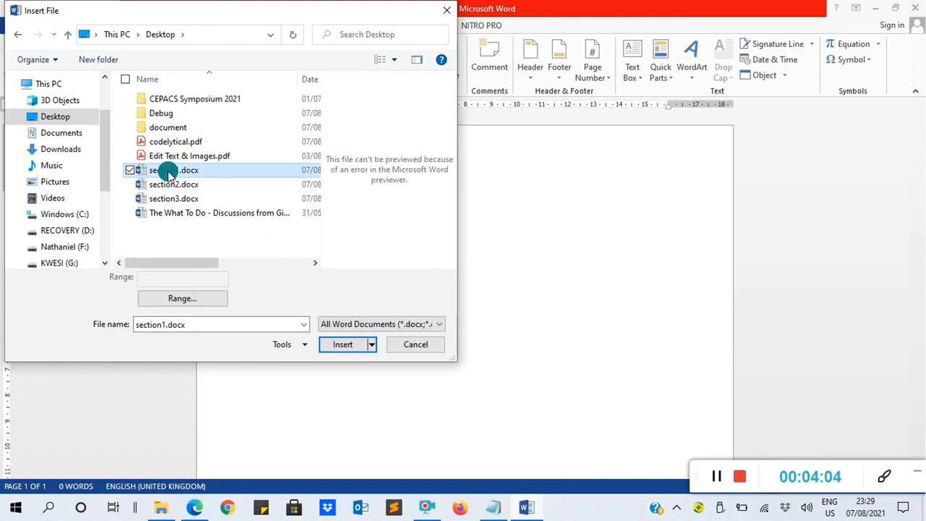
pyautogui.keyDown('ctrl'); pyautogui.click(172, 186); pyautogui.keyUp('ctrl')
pyautogui.keyDown('ctrl'); pyautogui.click(175, 199); pyautogui.keyUp('ctrl')
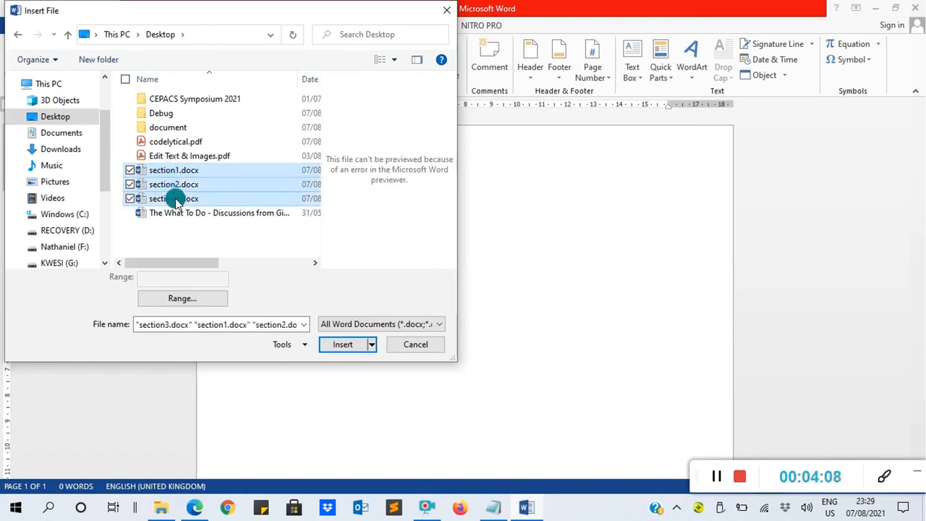
pyautogui.click(338, 346)
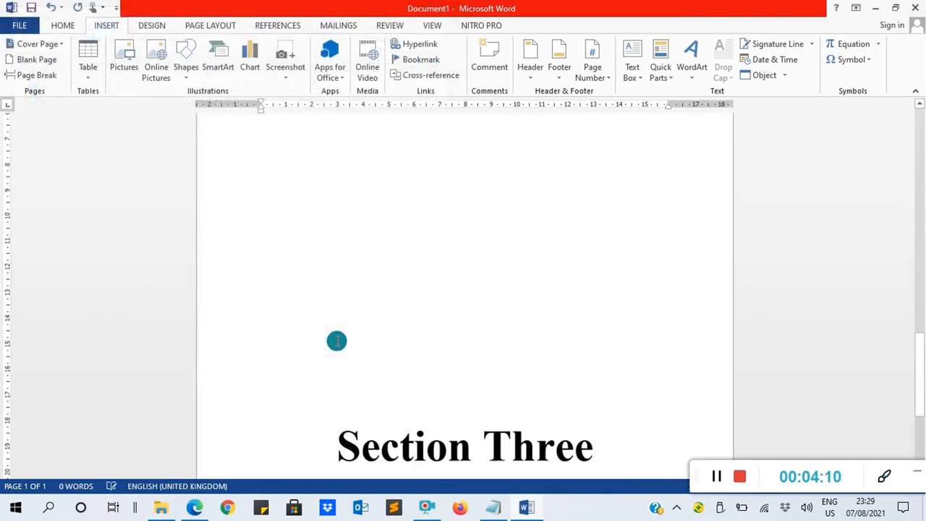
pyautogui.moveTo(919, 408); pyautogui.dragTo(921, 457)
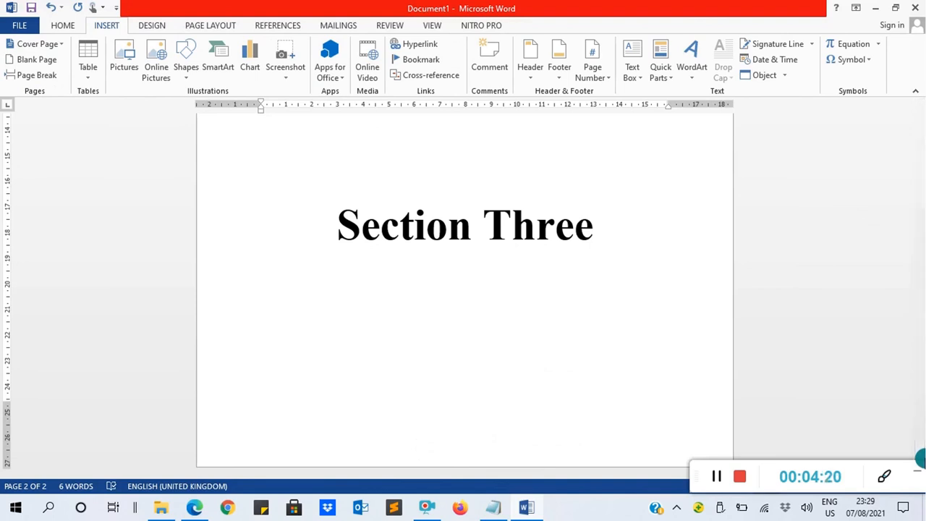